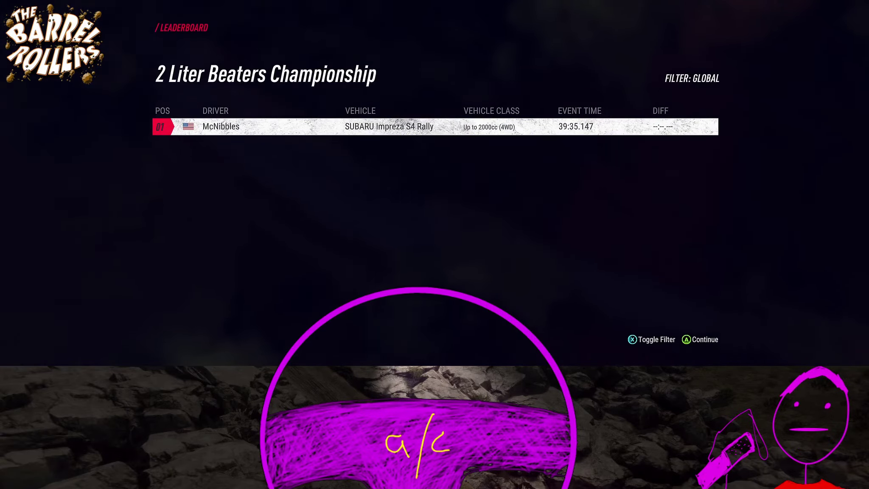
- Dismiss the championship leaderboard and start the Subaru's stage replay from the results menu
key(Return)
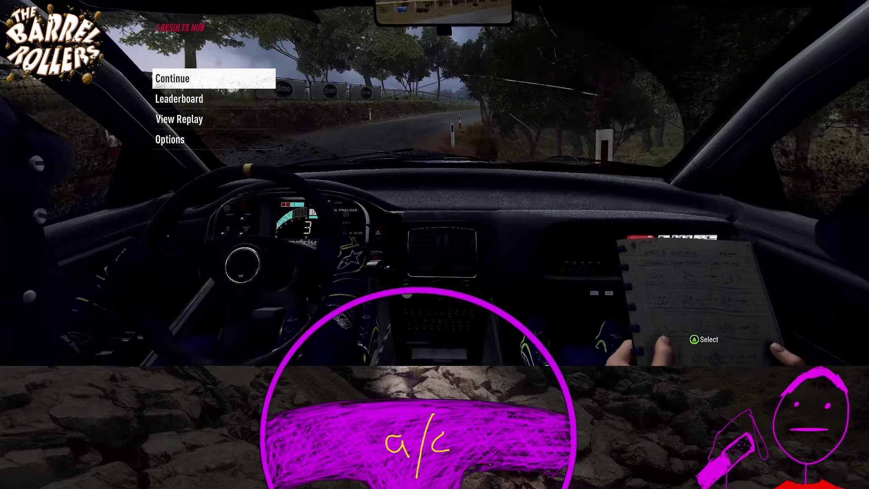
key(Down)
key(Down)
key(Return)
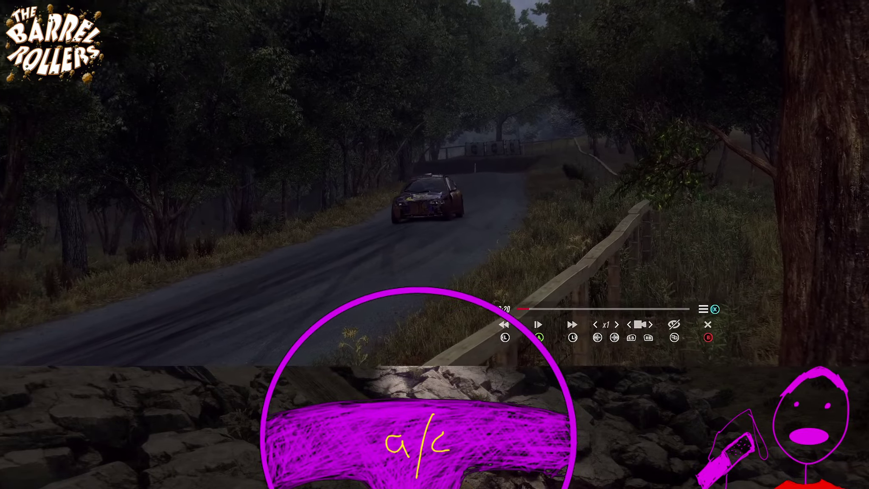
- Fast-forward the replay through the Subaru's stage run toward the finish
key(Right)
key(Right)
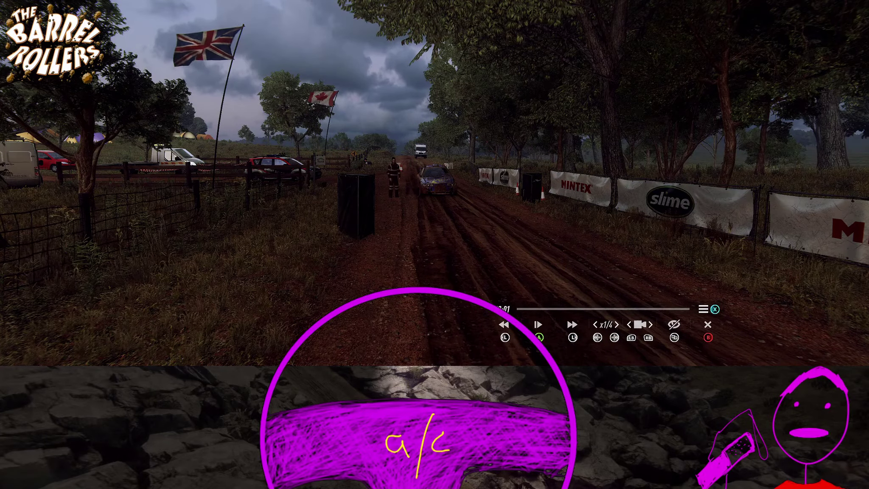
- Raise the replay speed back up as the Subaru sits at the stage finish
key(Right)
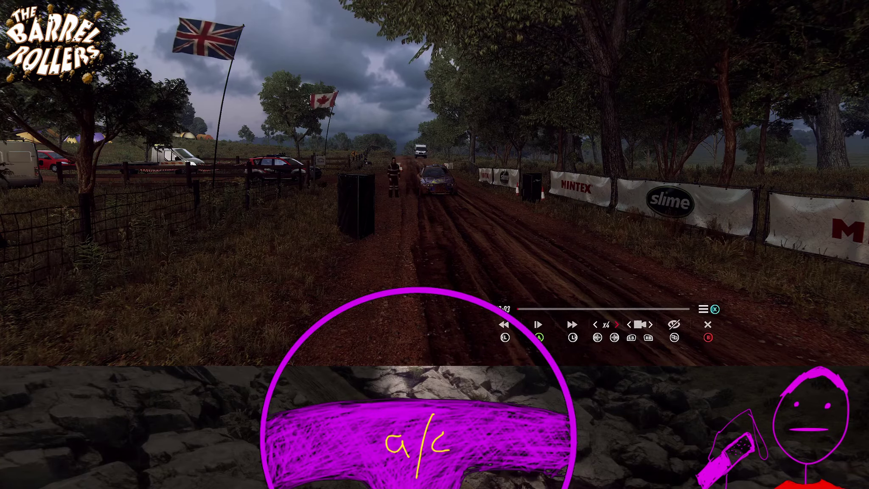